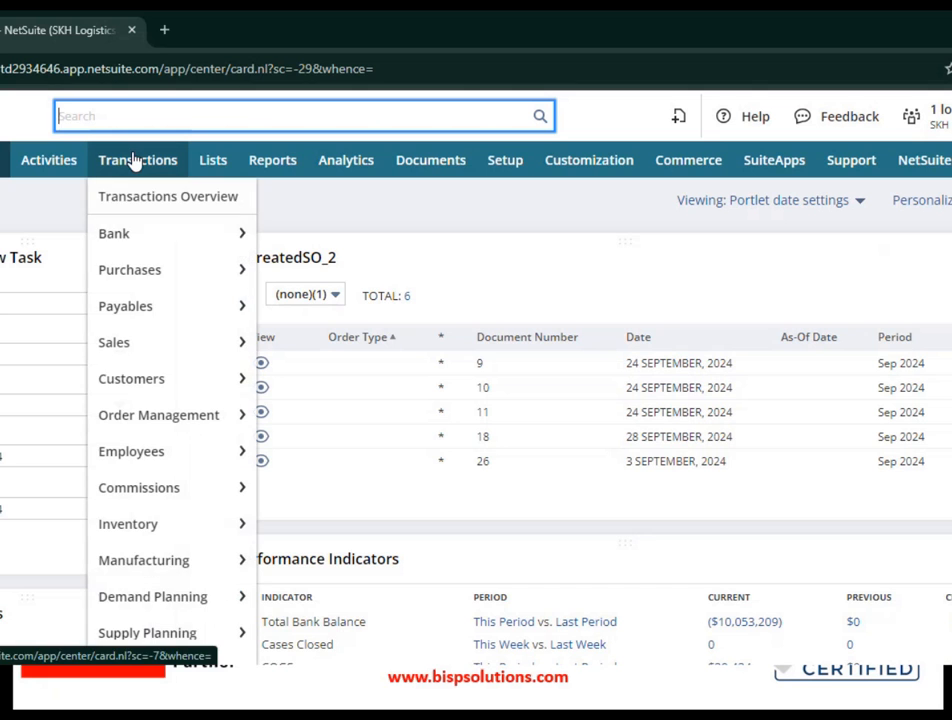
Step: Open a new purchase contract form from the purchasing transactions
mouse_move(236, 272)
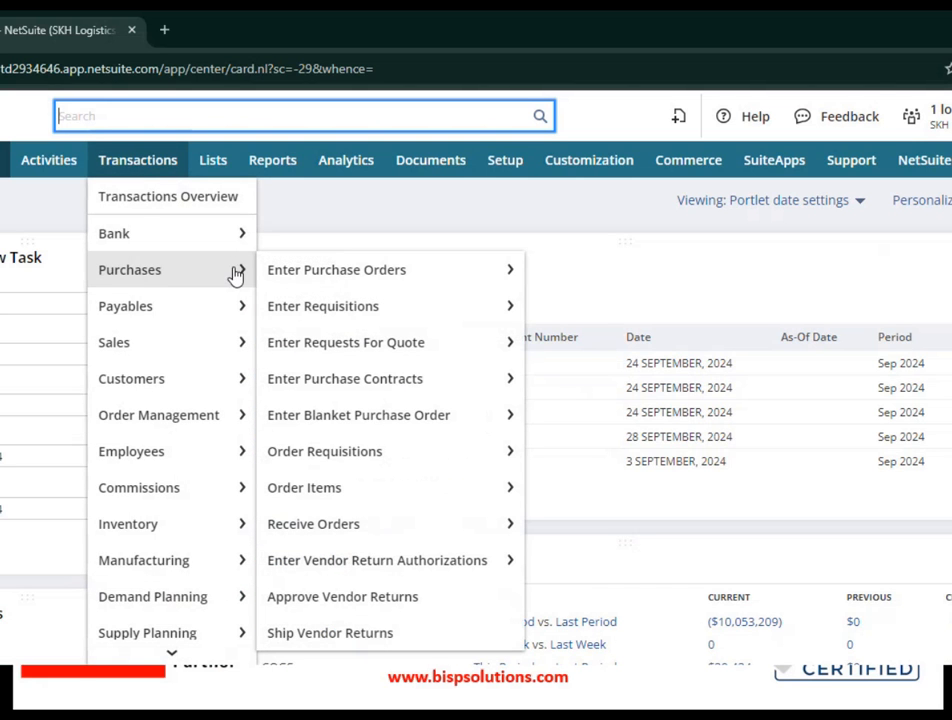
mouse_move(270, 275)
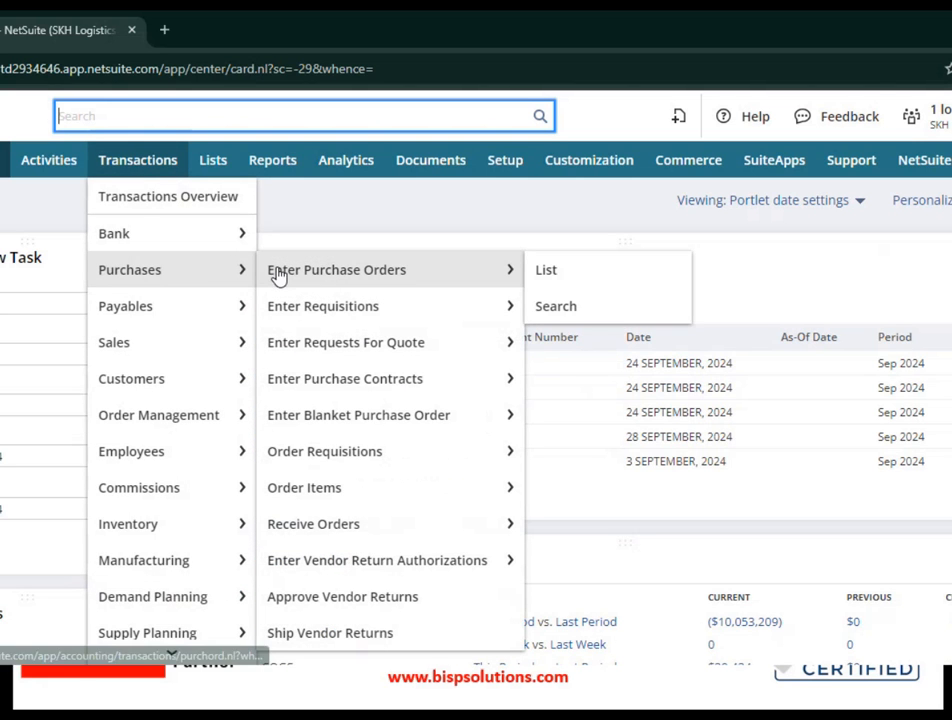
mouse_move(336, 391)
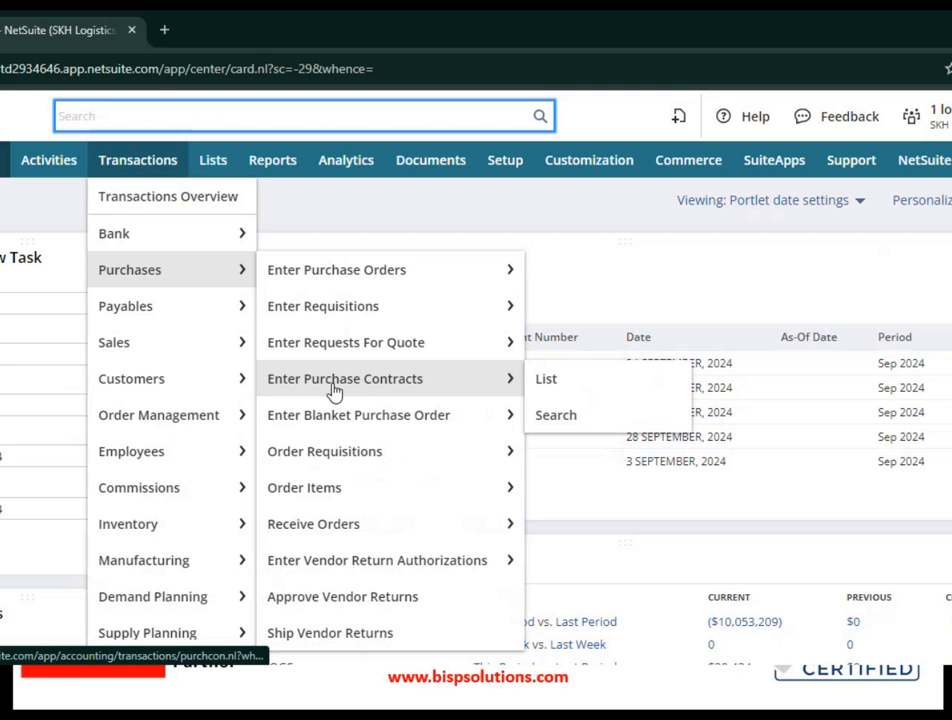
left_click(336, 389)
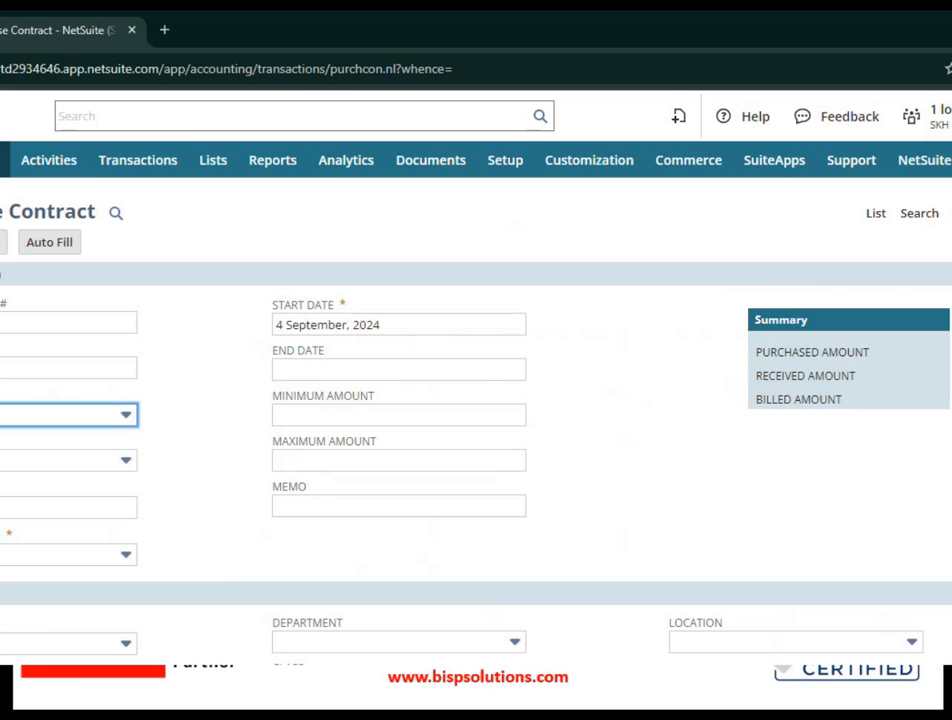
Step: Choose the vendor for the new purchase contract
left_click(30, 322)
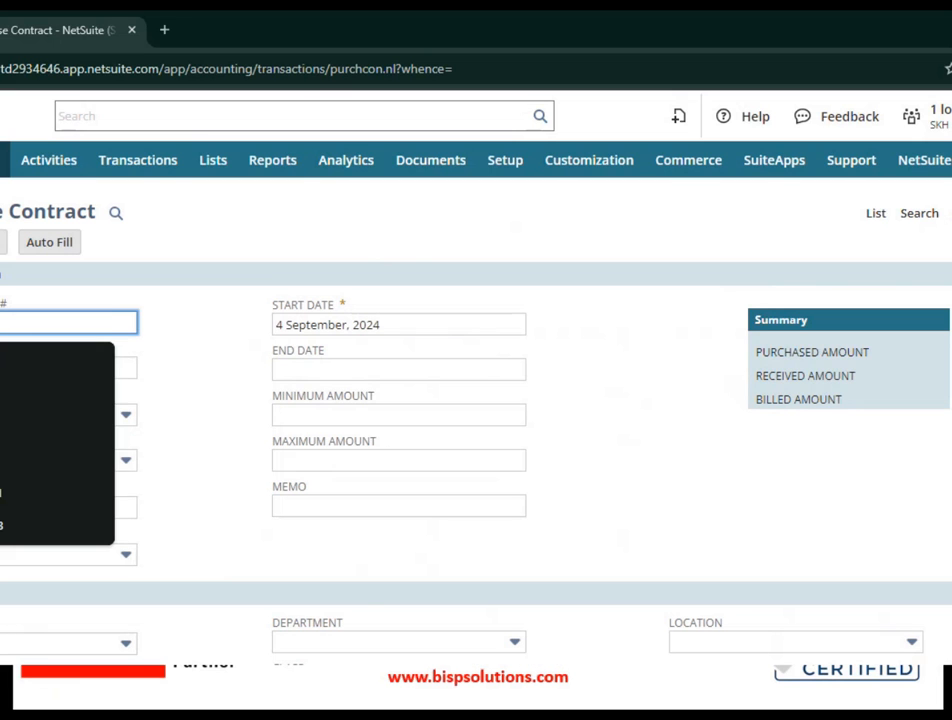
left_click(176, 326)
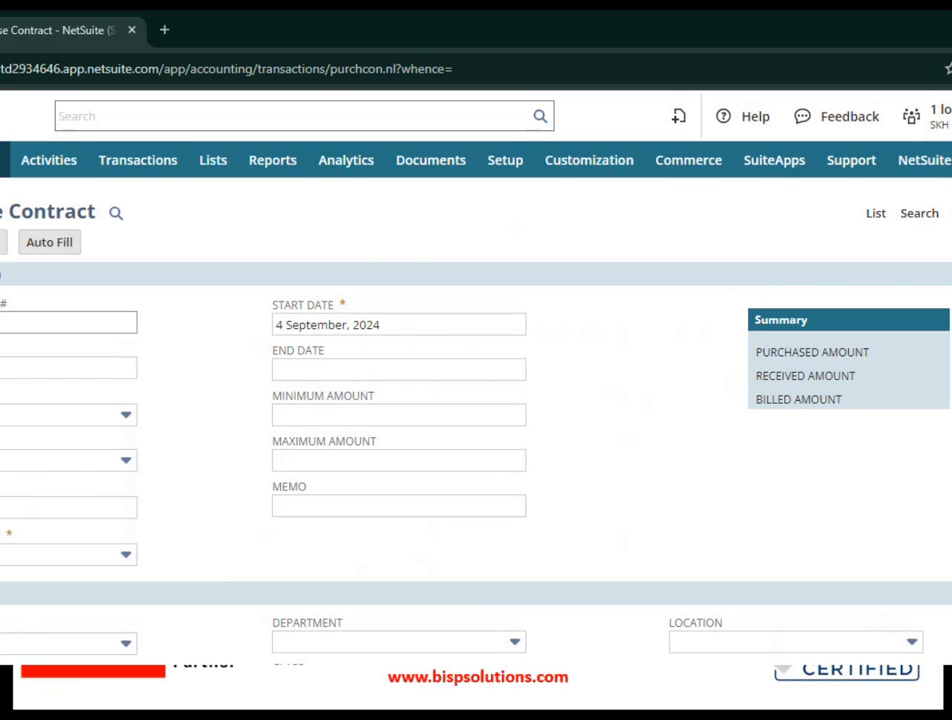
left_click(15, 414)
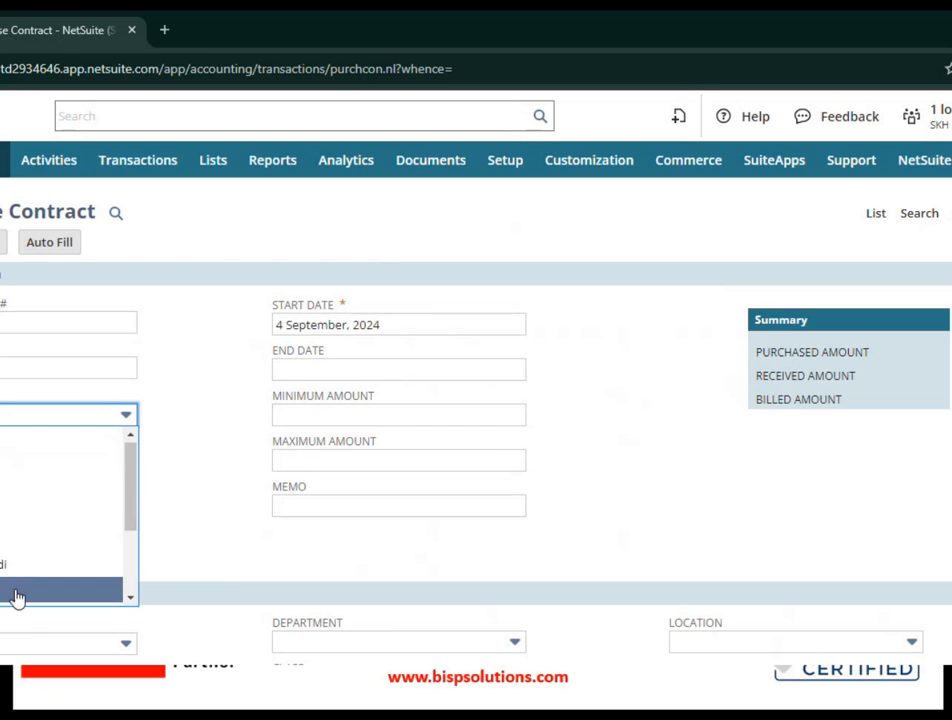
scroll(5, 535, "up", 1)
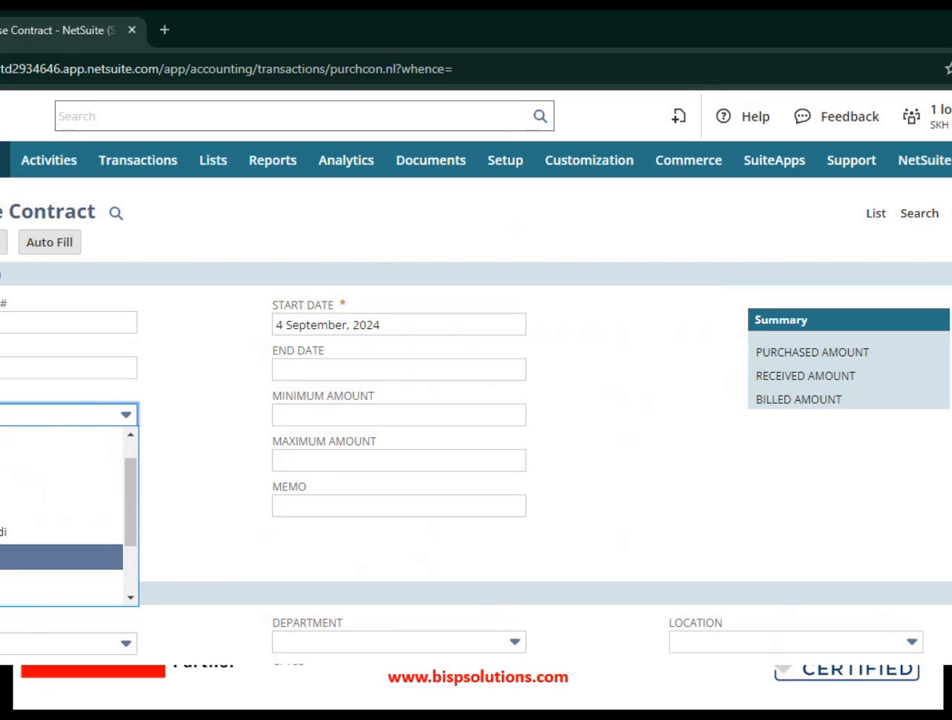
left_click(5, 506)
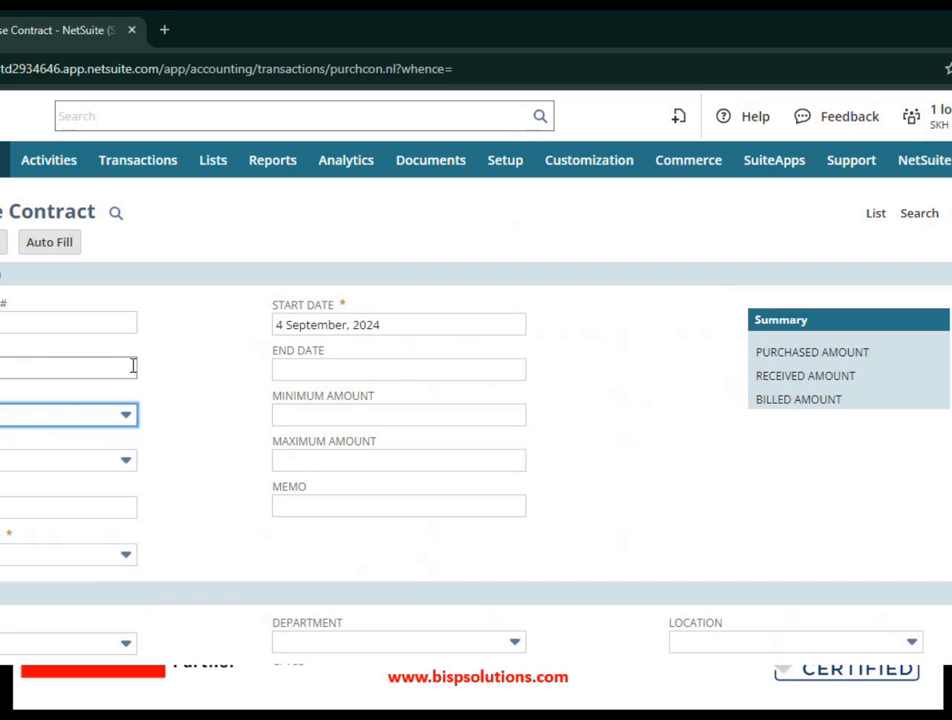
left_click(79, 462)
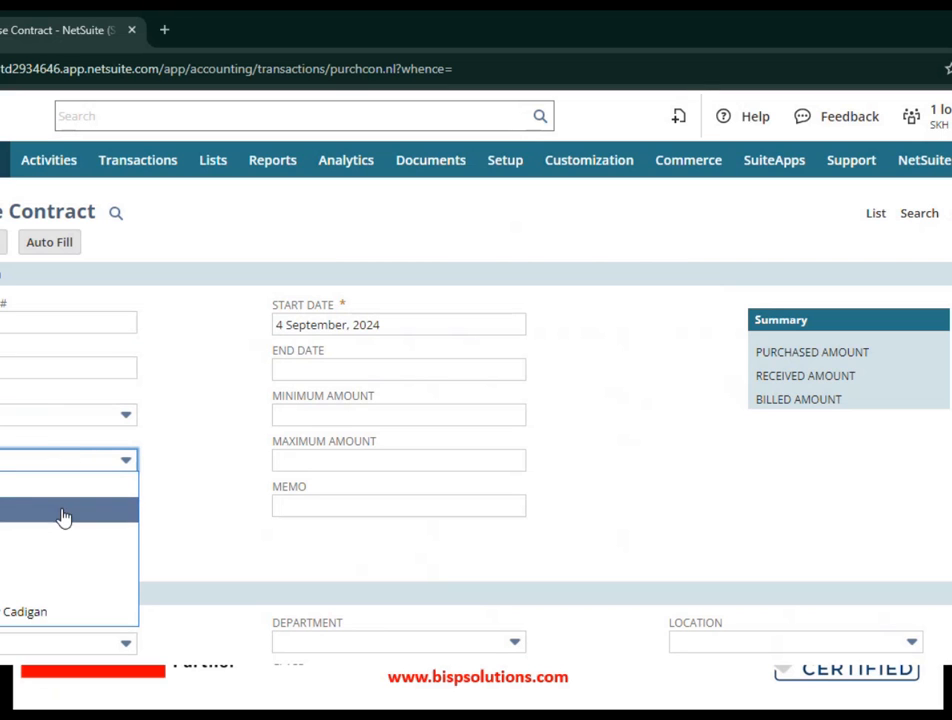
left_click(165, 397)
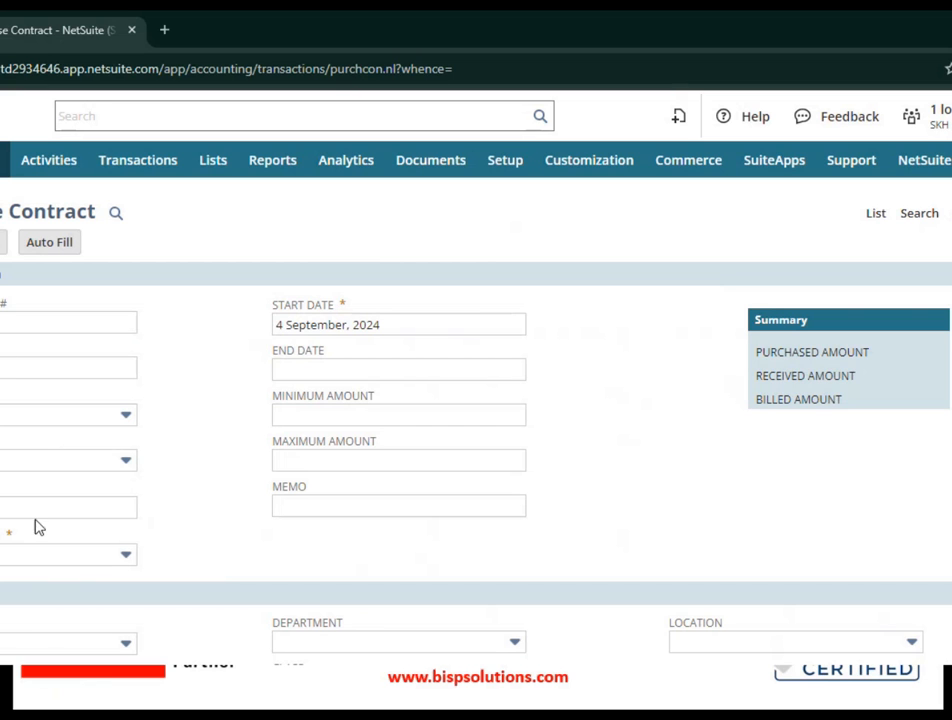
Step: Set the purchase contract's end date to 19 September, 2024
scroll(340, 450, "down", 3)
scroll(371, 511, "up", 3)
left_click(283, 372)
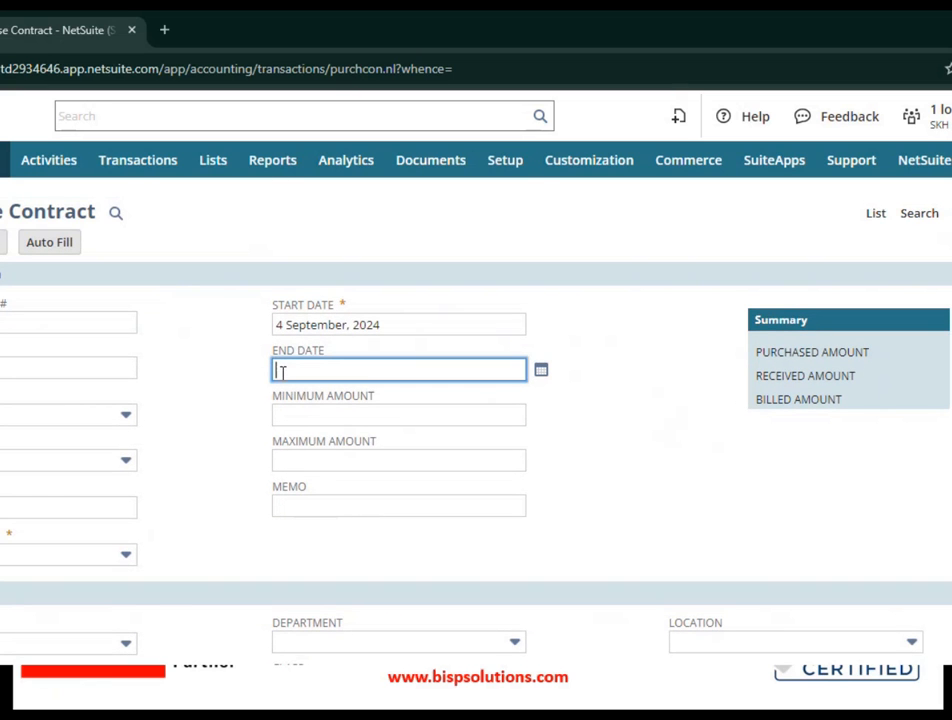
left_click(541, 372)
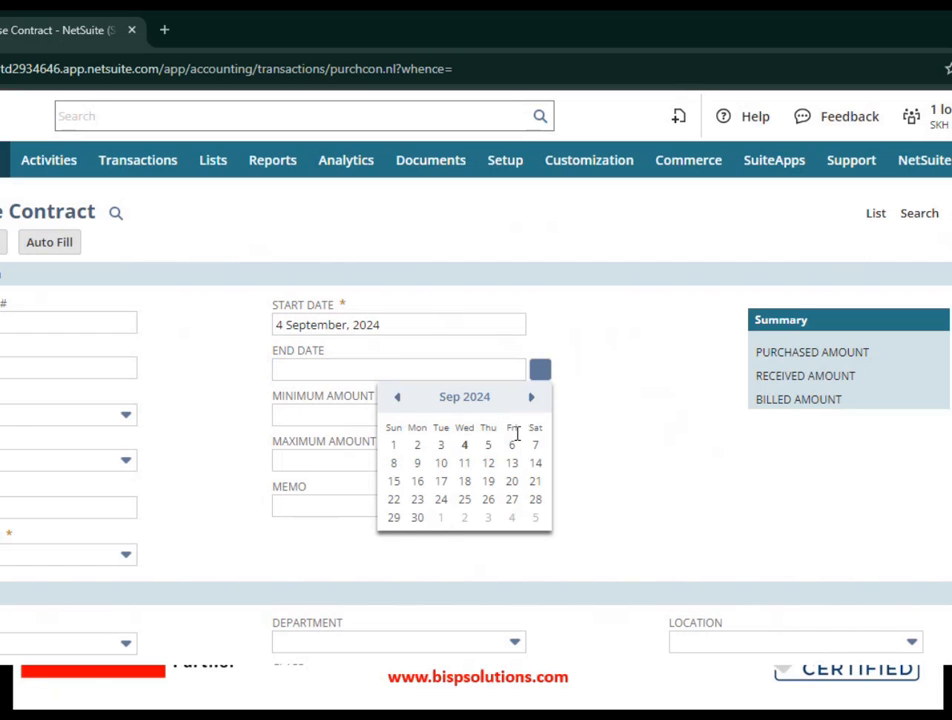
left_click(488, 484)
Step: Set the contract's minimum amount to 1,000 and its maximum amount to 10,000
left_click(391, 416)
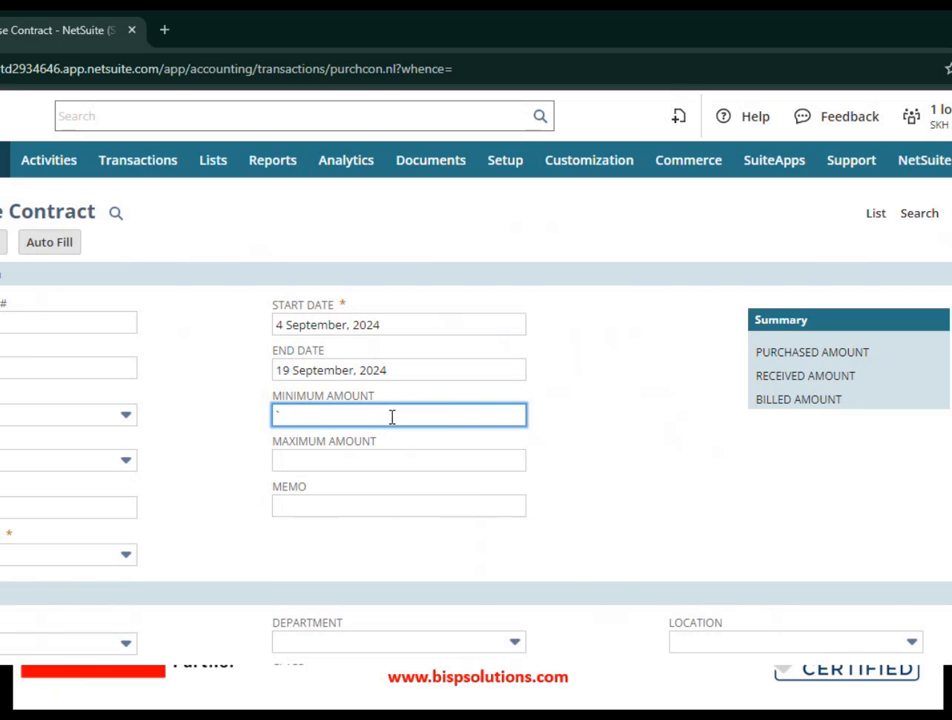
type("1000")
left_click(375, 461)
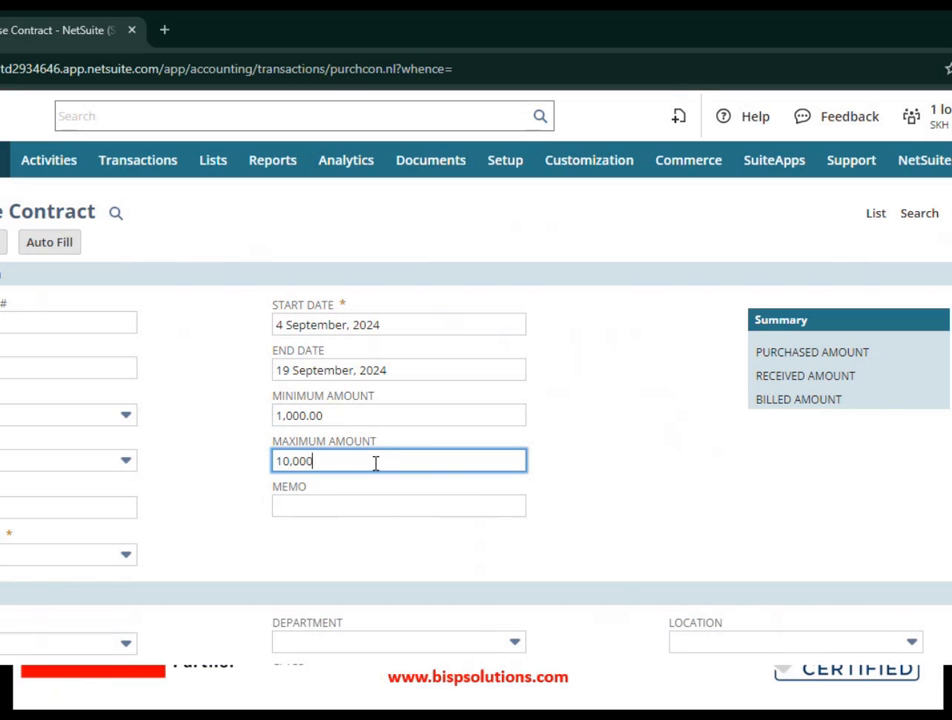
Step: Enter 143 as the purchase contract's memo
left_click(355, 506)
type("1")
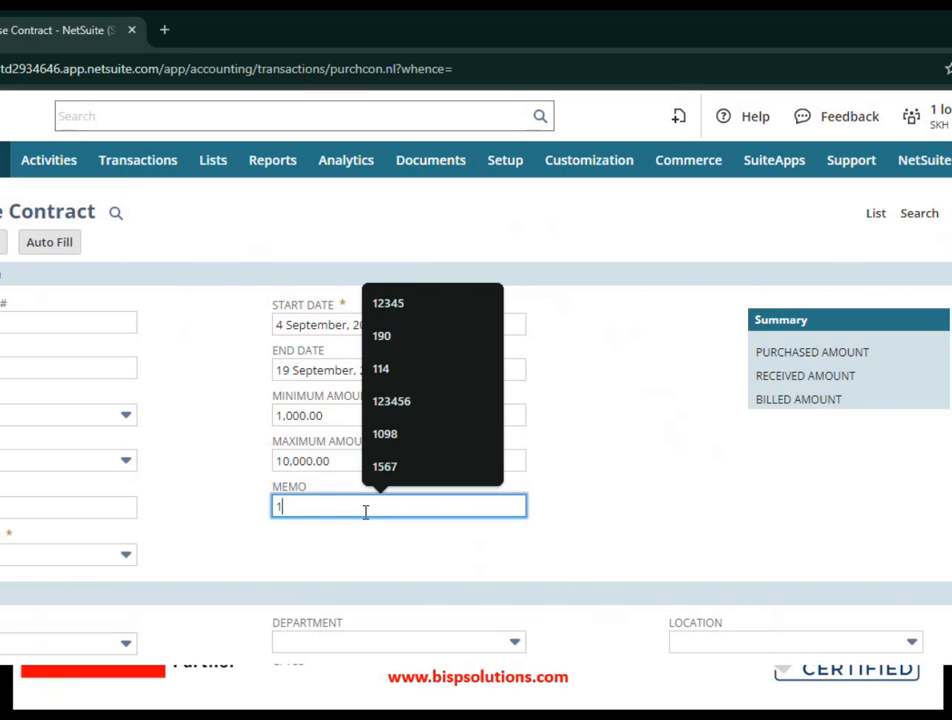
scroll(380, 516, "down", 3)
scroll(737, 487, "up", 1)
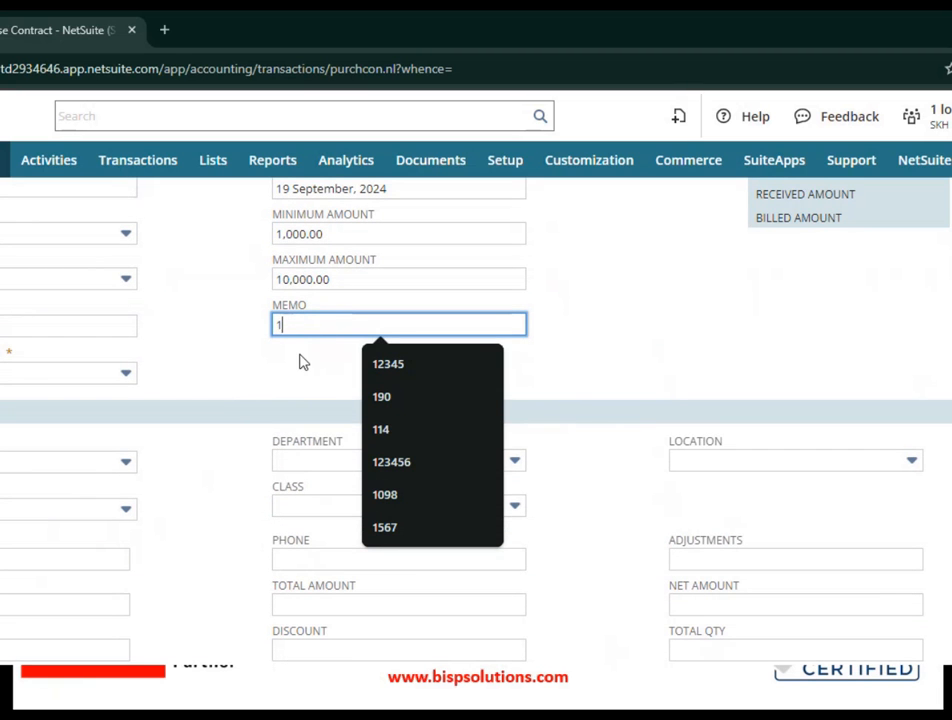
type("23")
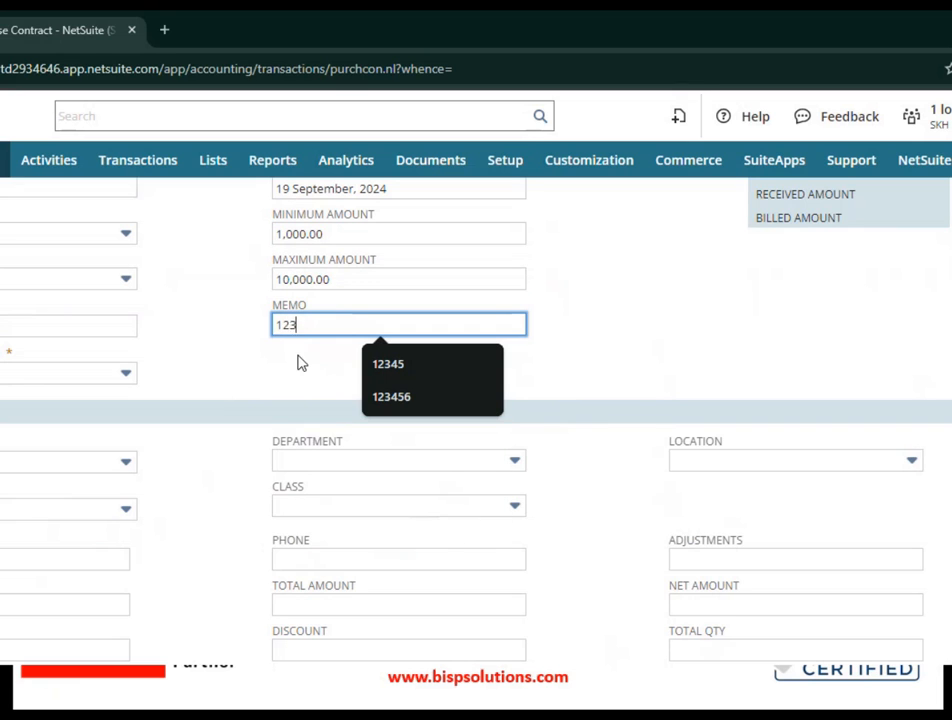
key("BackSpace")
key("BackSpace")
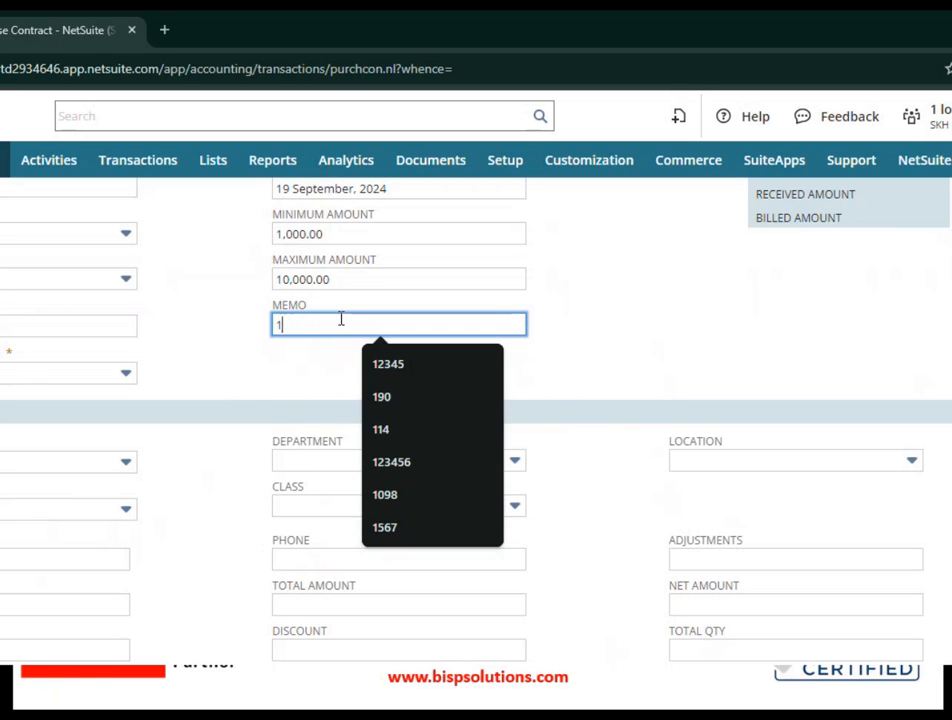
type("43")
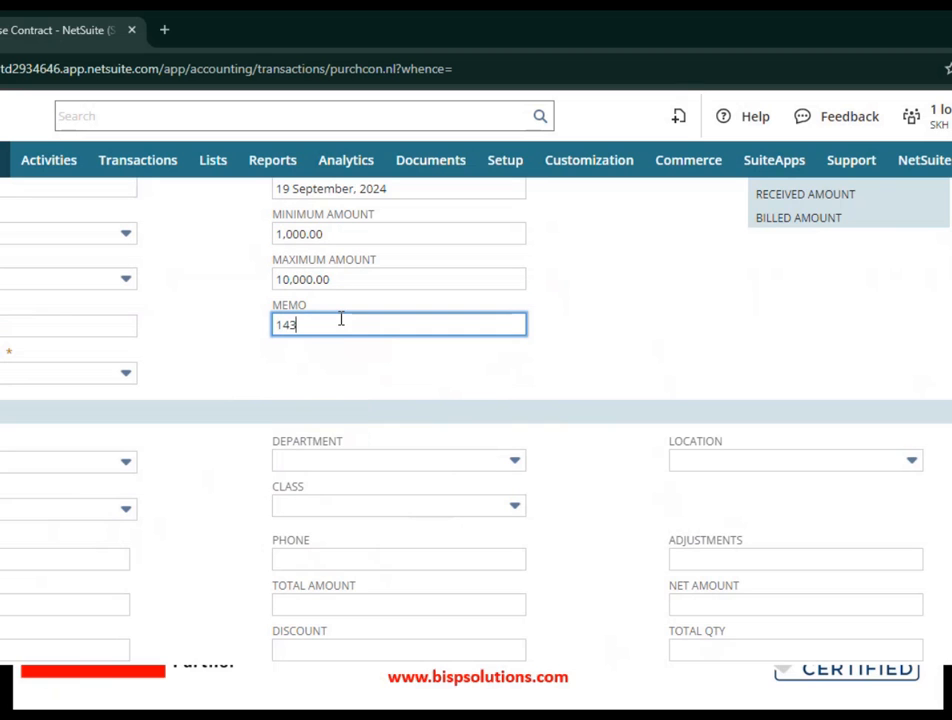
Step: Classify the purchase contract with department india, location india and class Training Class - Tools
scroll(30, 367, "down", 1)
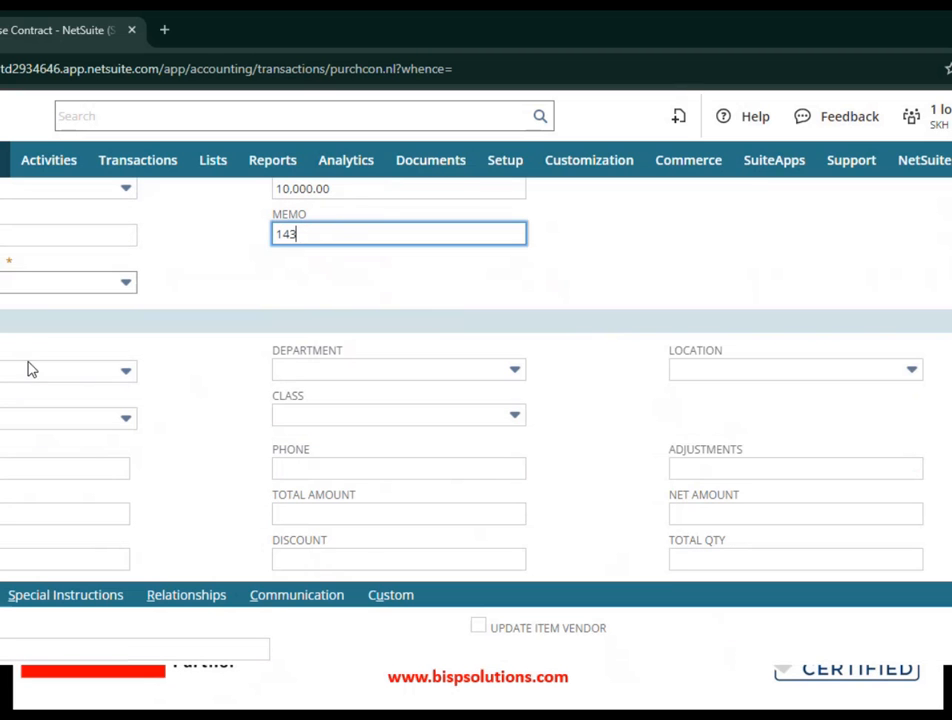
left_click(33, 377)
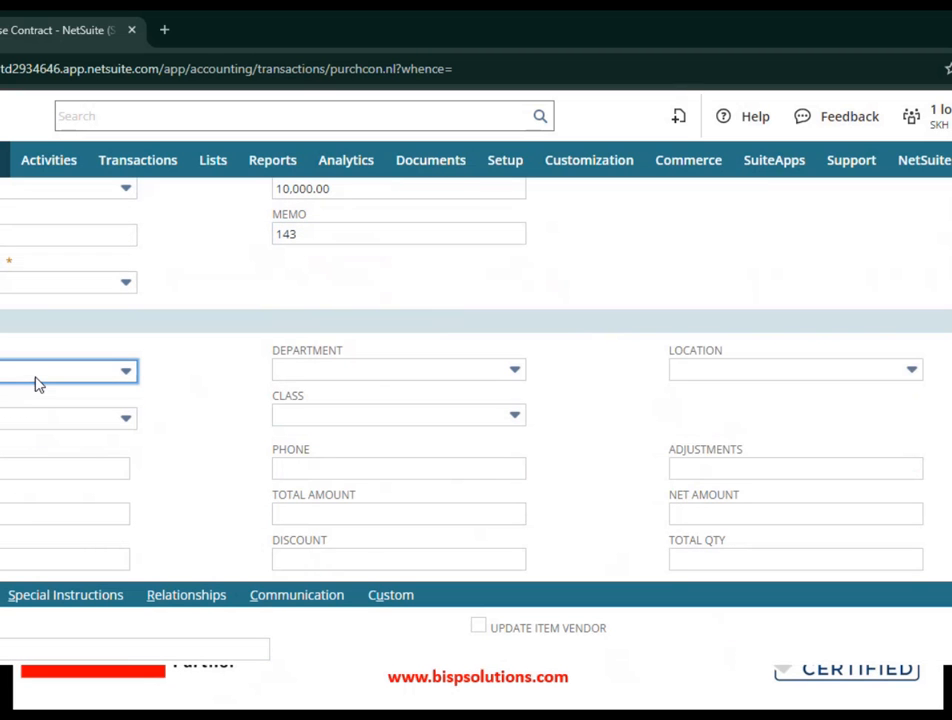
left_click(5, 425)
left_click(6, 440)
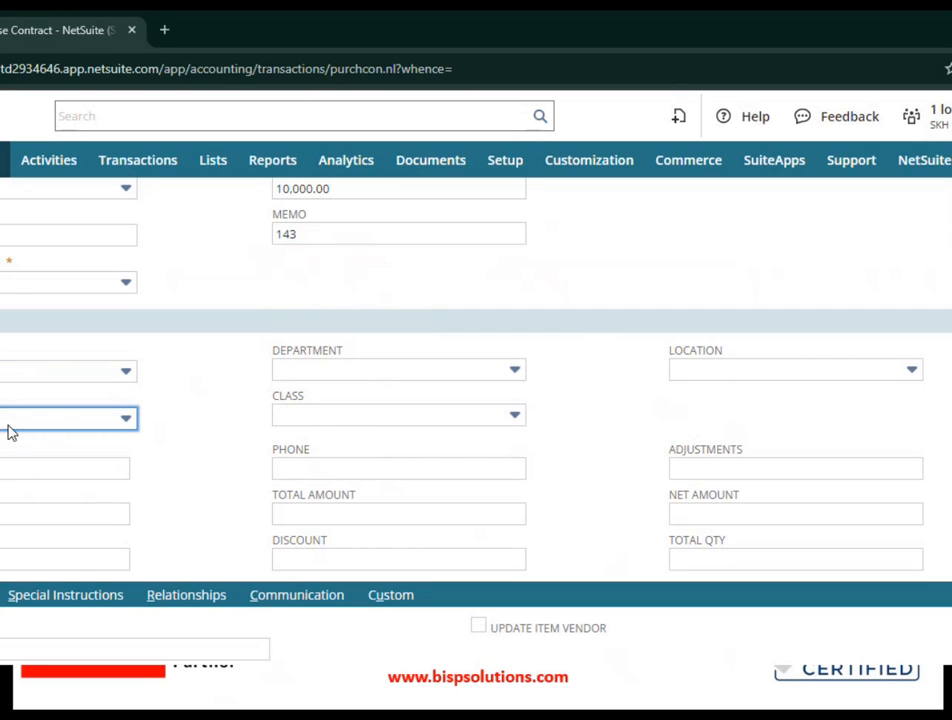
left_click(313, 375)
left_click(335, 445)
left_click(766, 372)
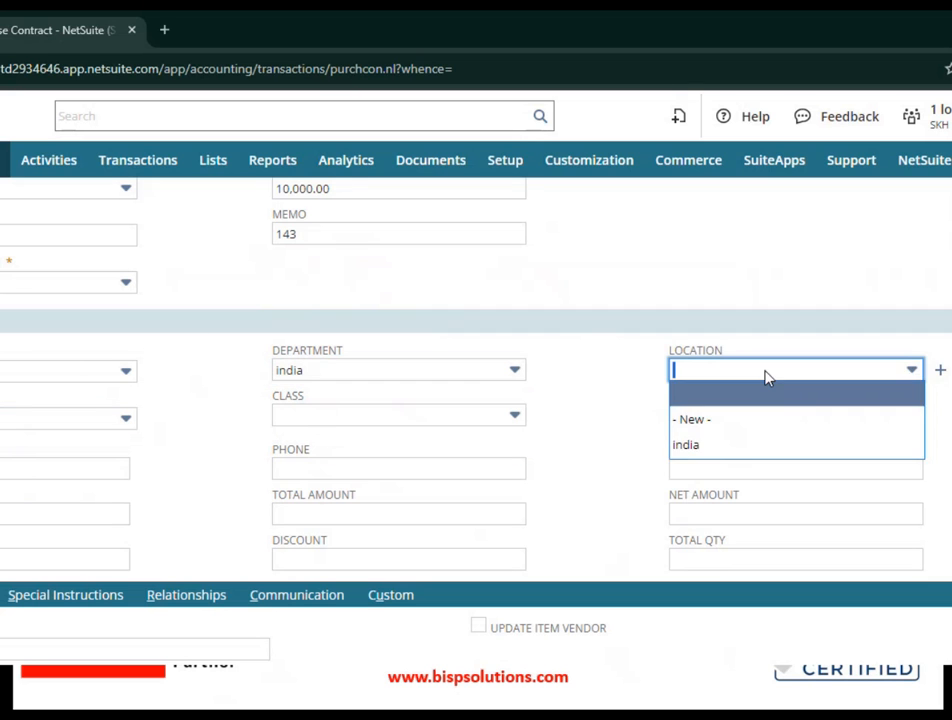
left_click(765, 445)
left_click(276, 414)
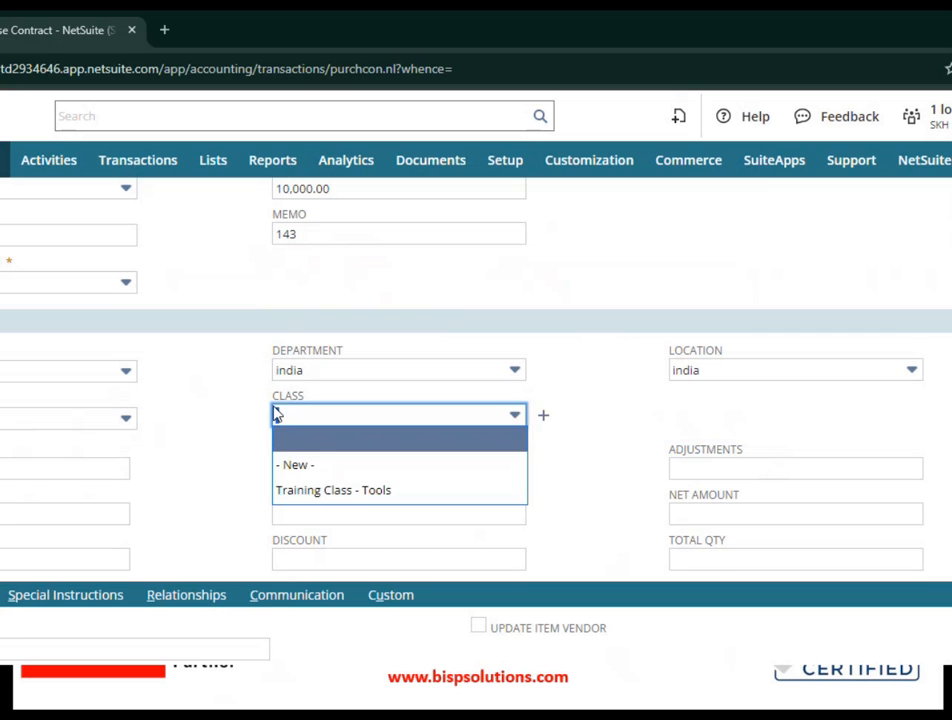
left_click(379, 492)
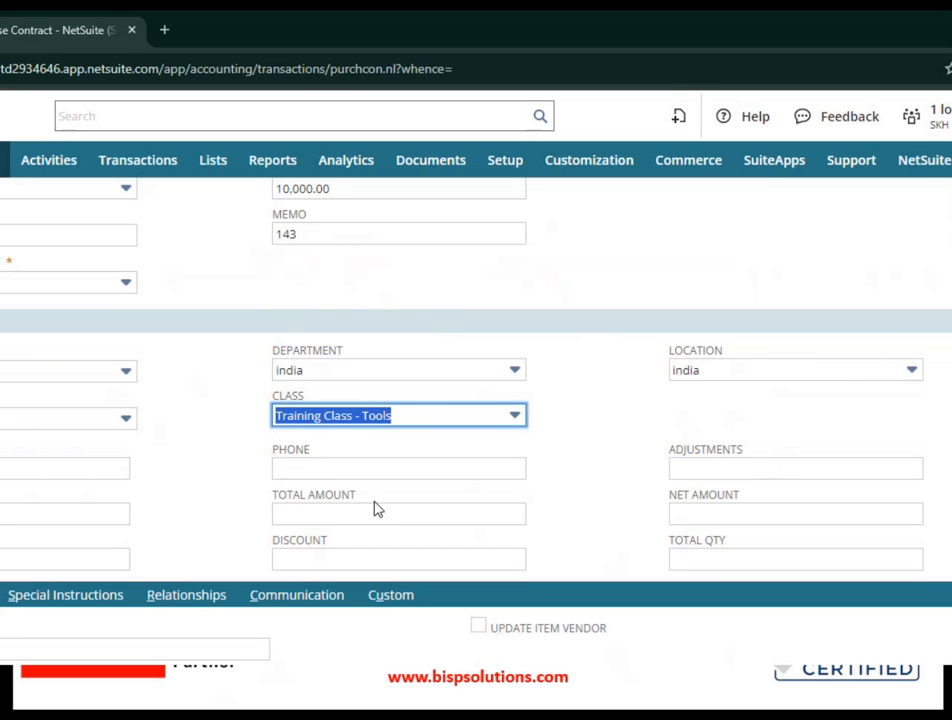
Step: Add an item line for 6' Printer Cables to the contract, using its default base rate
scroll(650, 500, "down", 3)
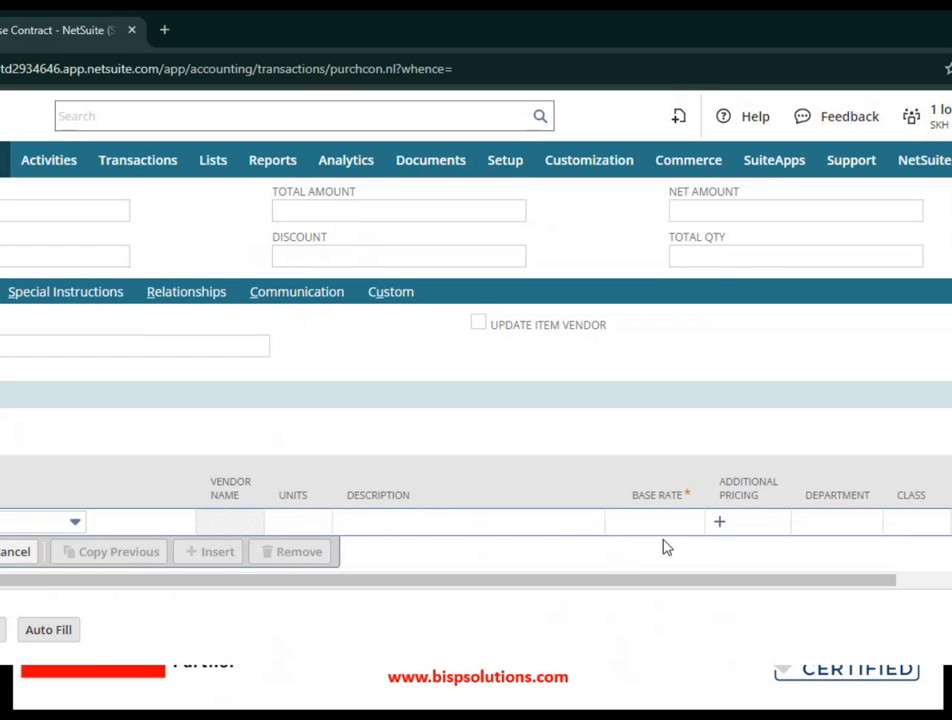
scroll(870, 440, "up", 1)
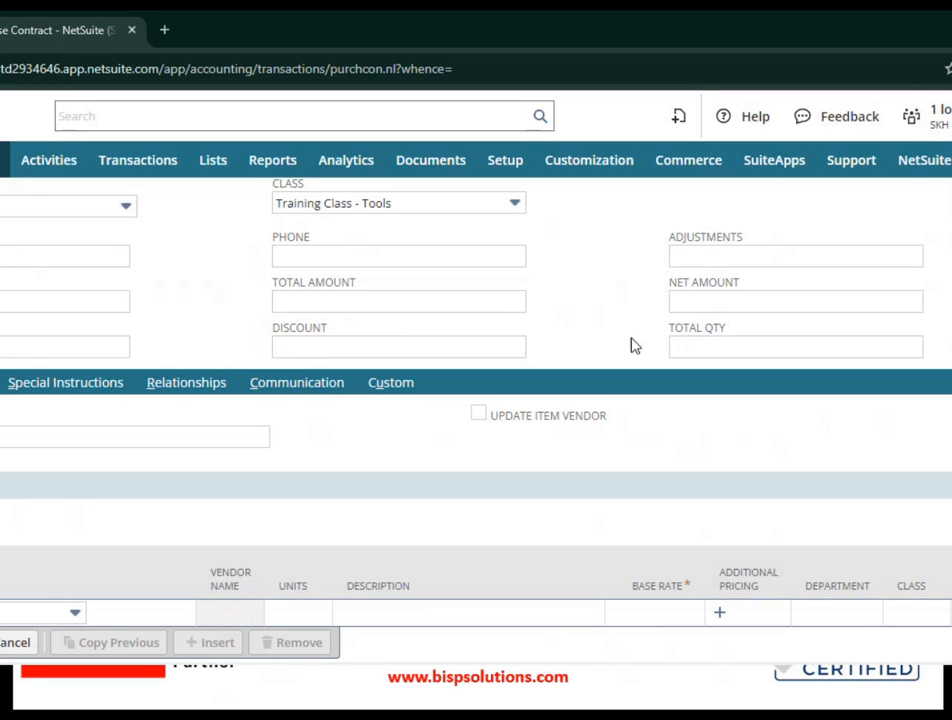
scroll(60, 420, "down", 1)
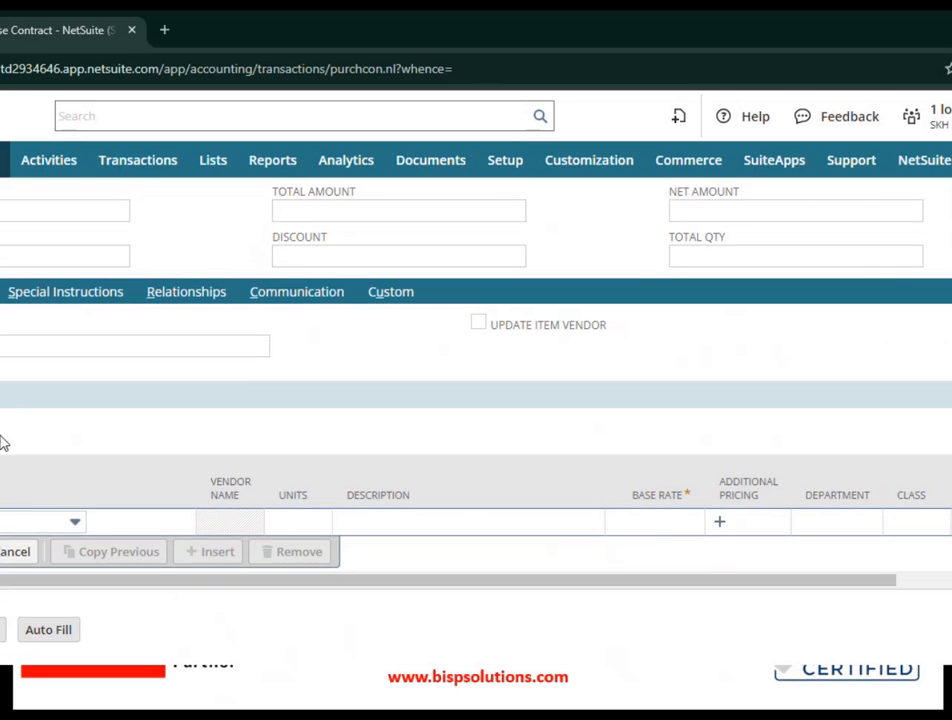
left_click(72, 524)
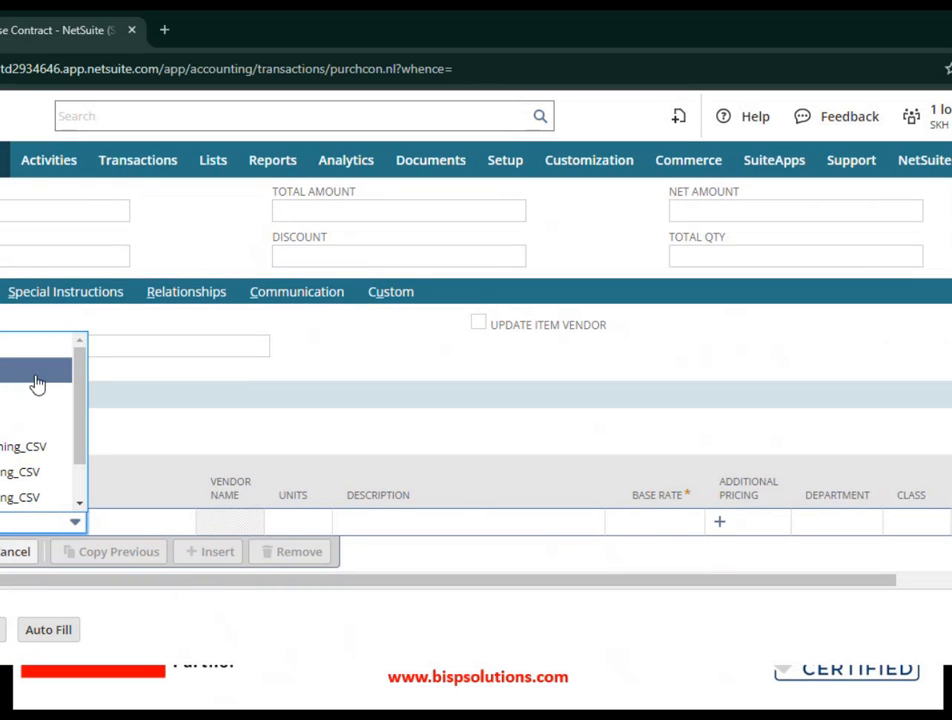
left_click(33, 433)
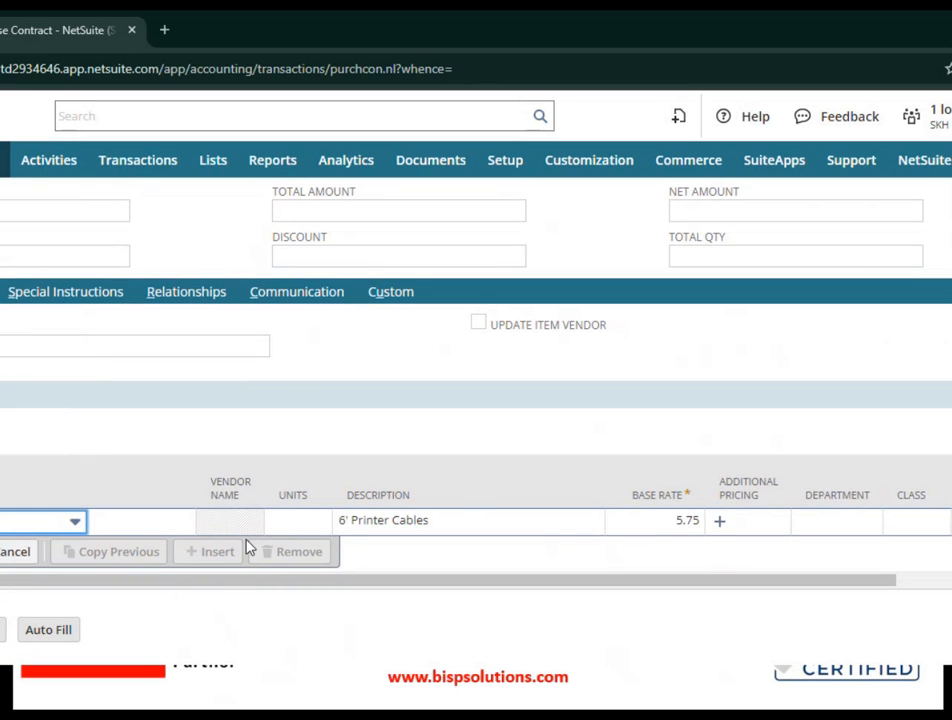
left_click(325, 521)
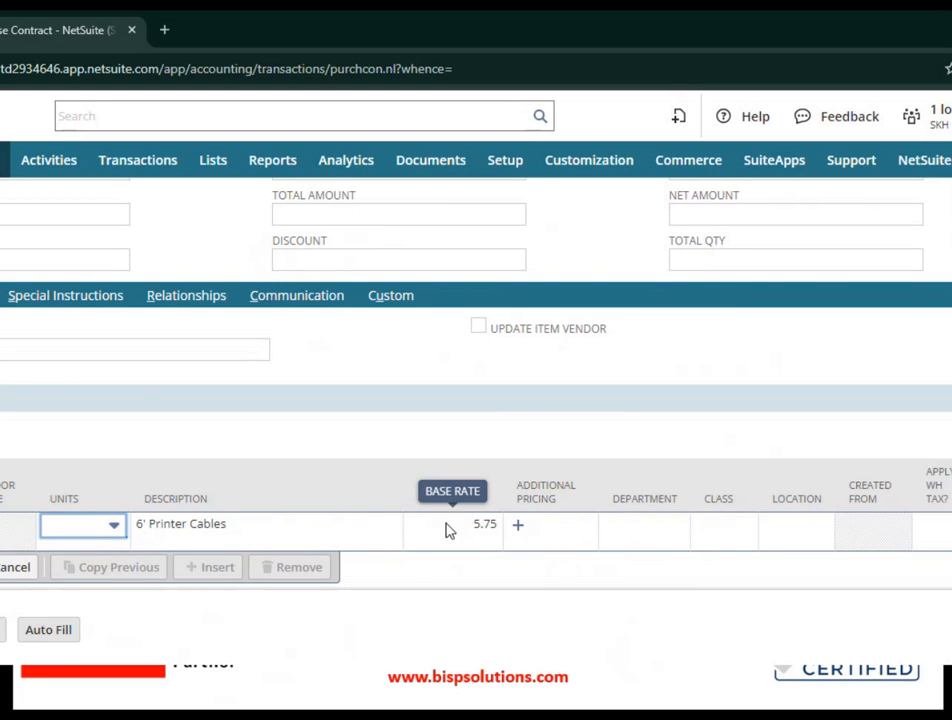
scroll(172, 512, "up", 4)
scroll(105, 460, "up", 2)
scroll(470, 510, "down", 6)
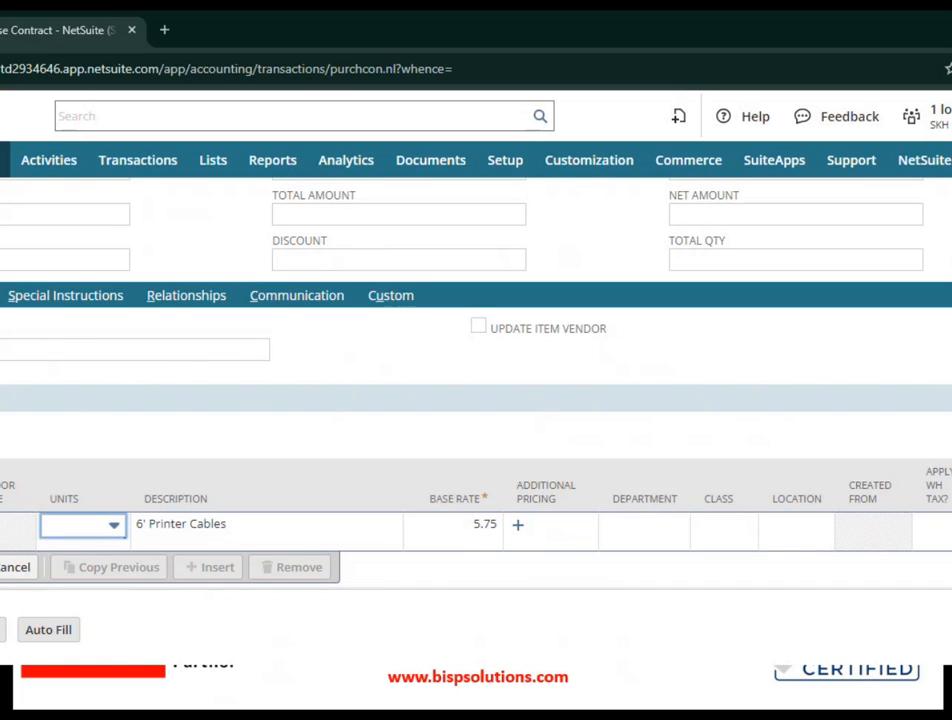
left_click(2, 567)
Step: Save the purchase contract and look through the saved record
scroll(15, 568, "up", 6)
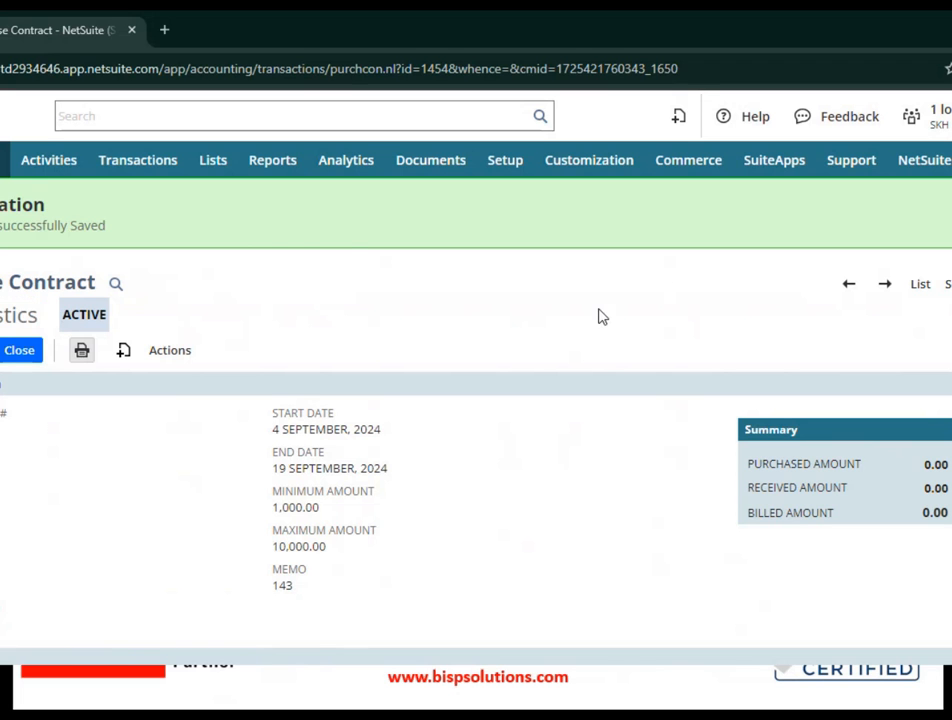
scroll(389, 484, "down", 4)
scroll(928, 283, "down", 2)
scroll(341, 396, "up", 6)
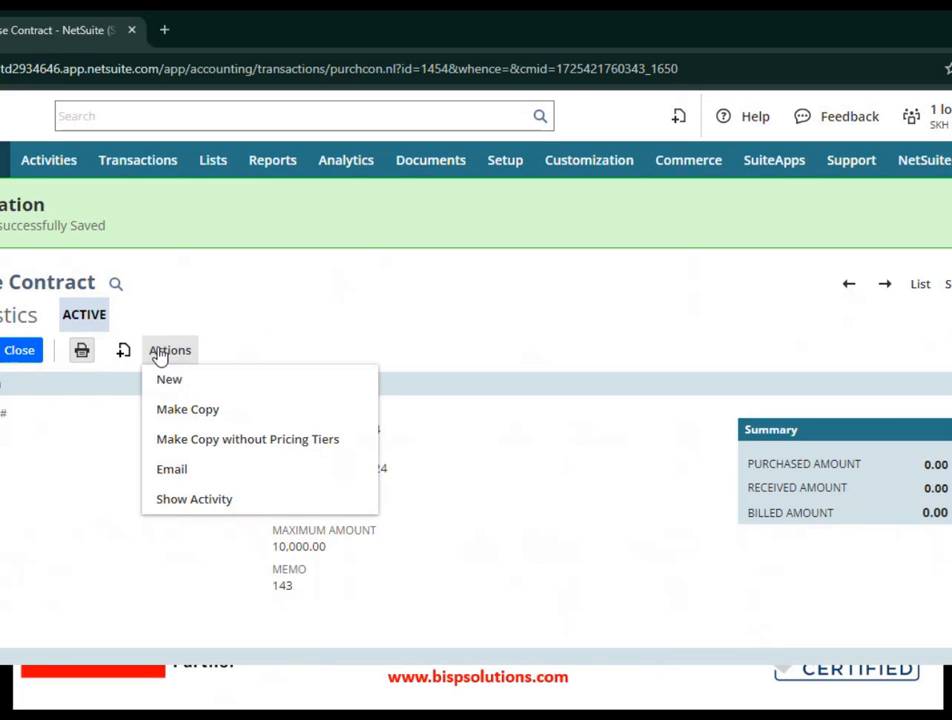
Step: Show the activity history of the saved purchase contract, view it at full size and close it
mouse_move(160, 362)
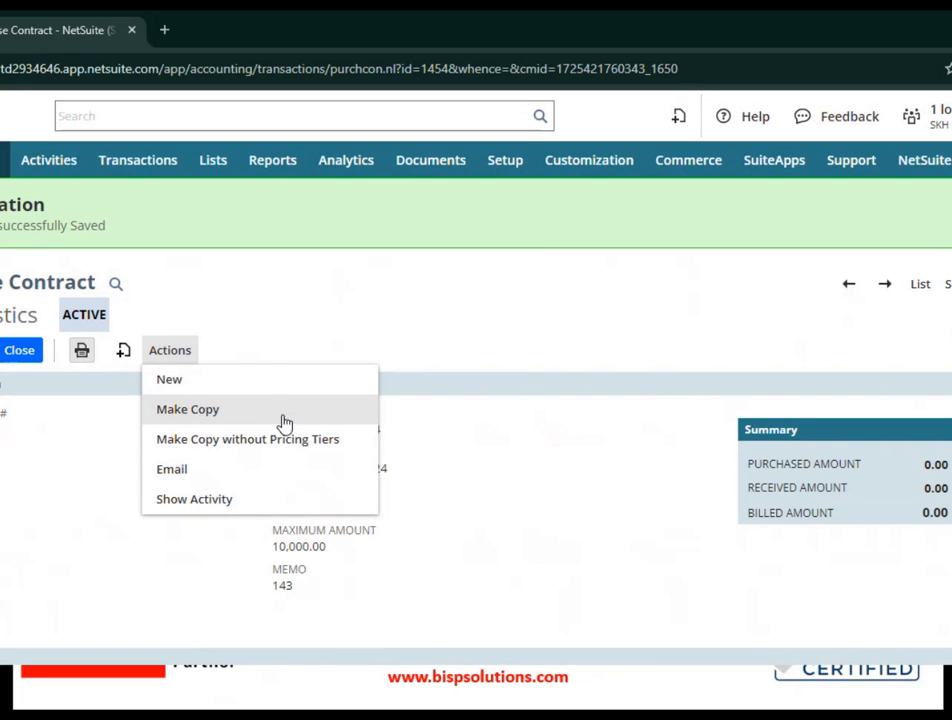
left_click(313, 504)
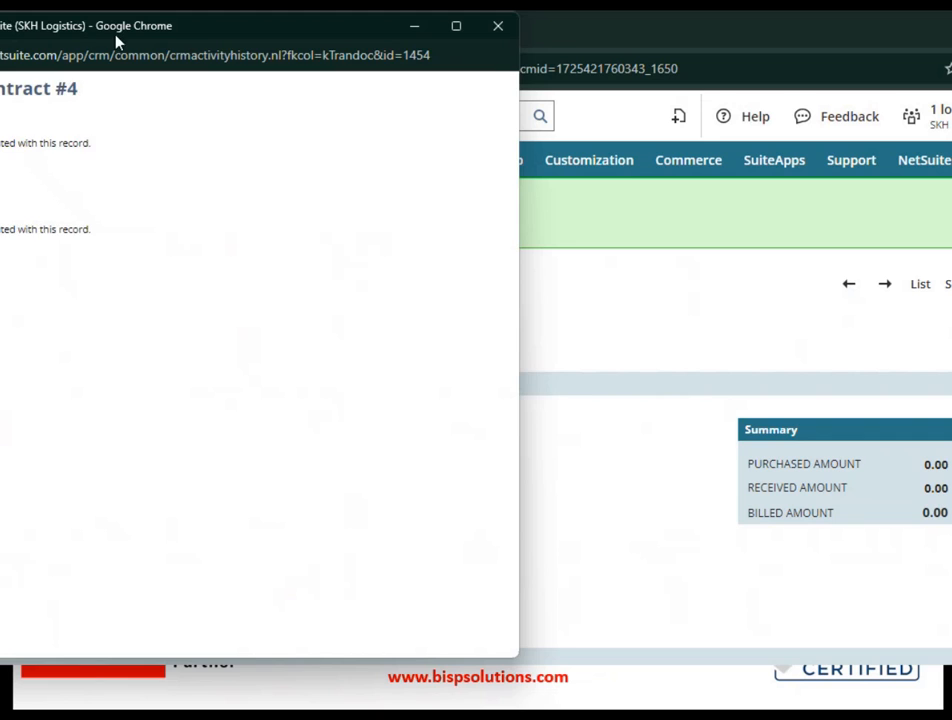
double_click(115, 30)
left_click(950, 21)
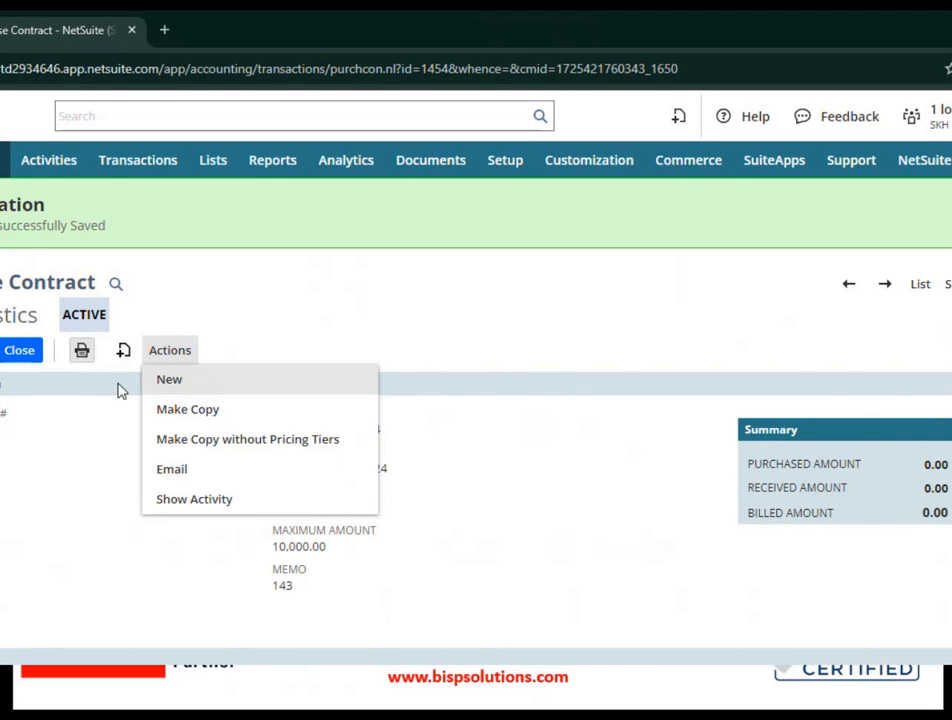
Step: Open the printable version of the purchase contract and check its company name, title, date and contract number
left_click(81, 352)
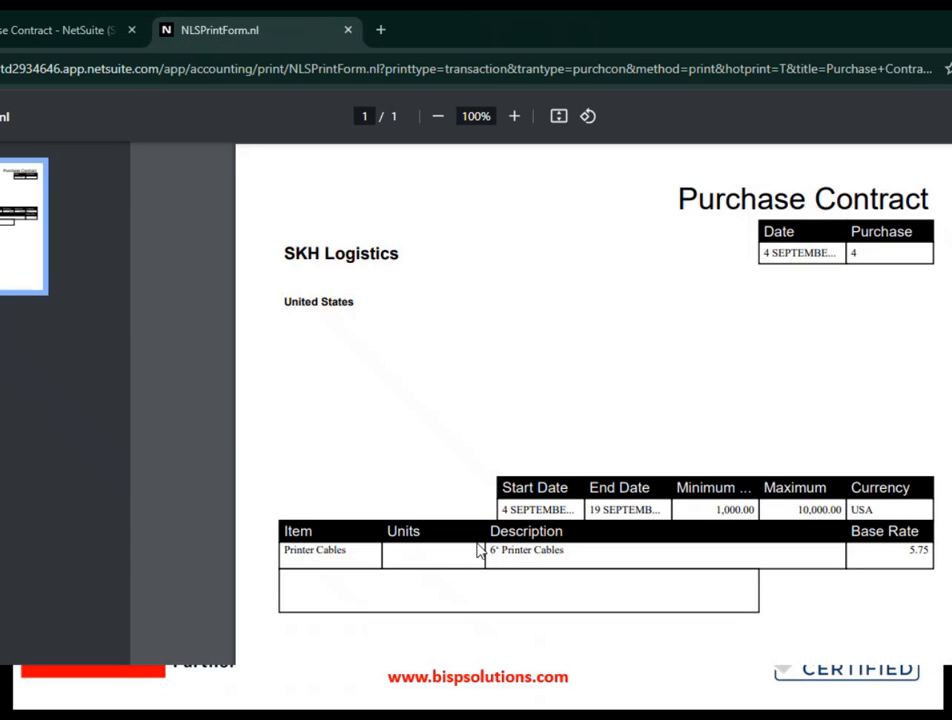
left_click_drag(293, 267, 429, 276)
left_click(730, 180)
left_click_drag(670, 190, 916, 228)
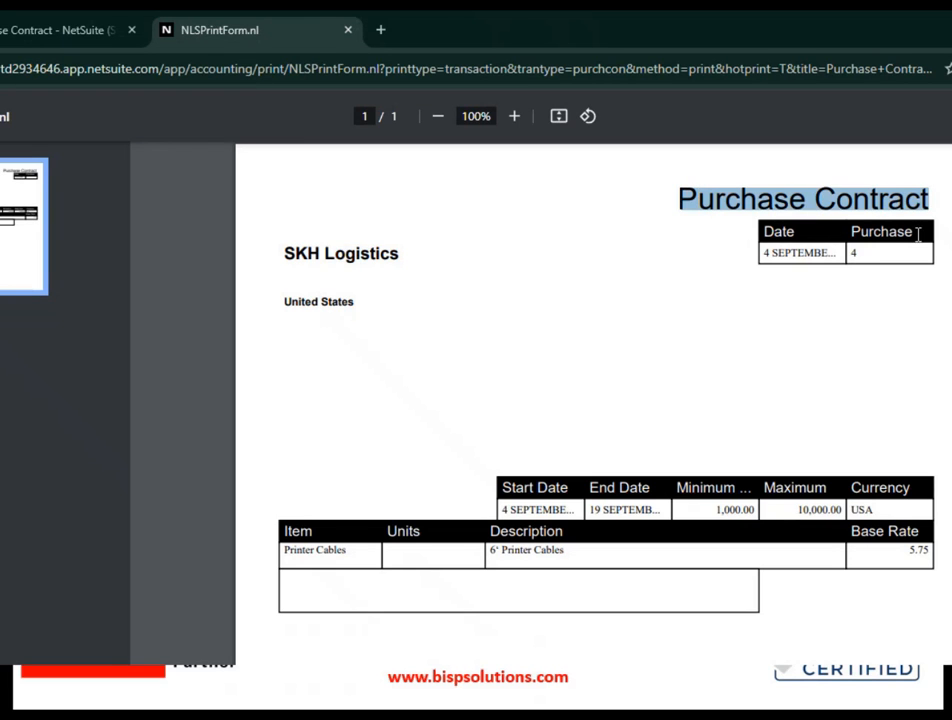
left_click(800, 281)
left_click_drag(767, 252, 895, 249)
left_click(778, 425)
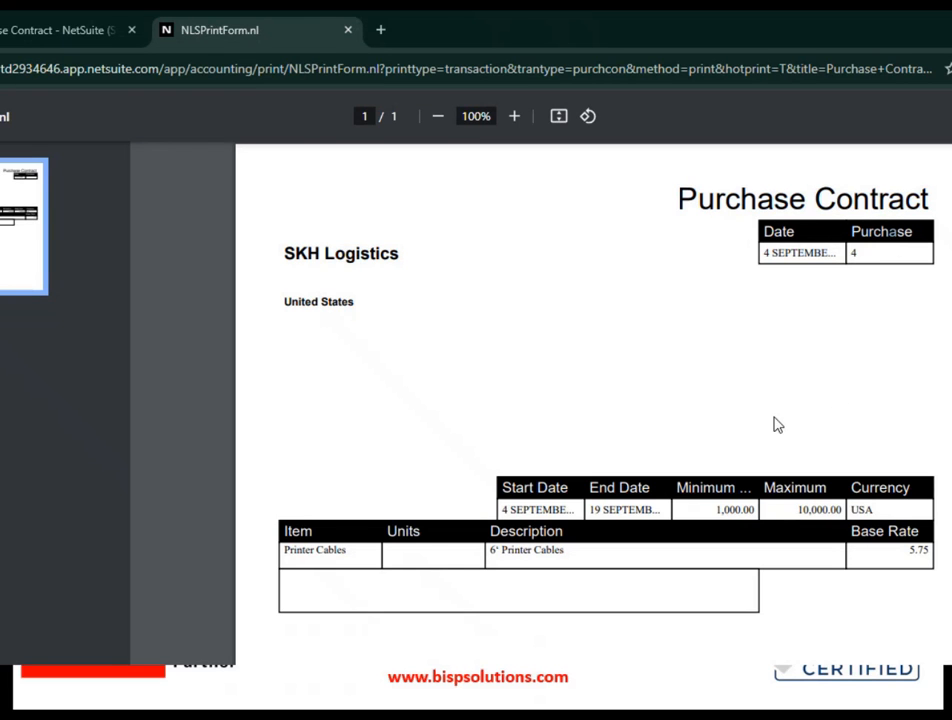
Step: Check the printed contract's dates, amount limits, base rate and item description, and return to the contract record
left_click_drag(510, 510, 892, 435)
left_click(869, 484)
left_click_drag(901, 565, 931, 549)
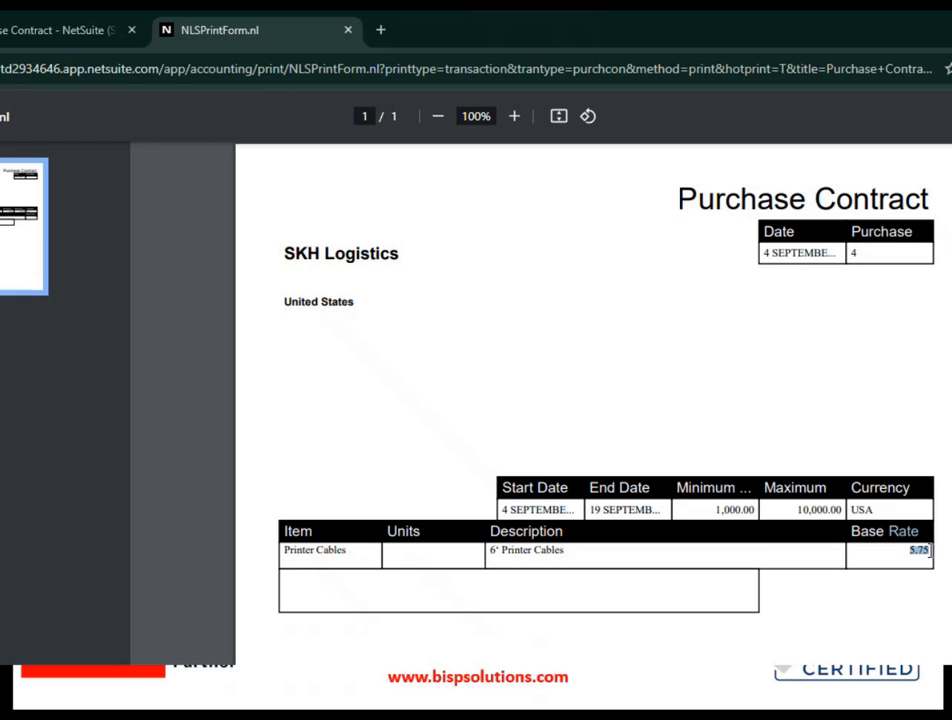
left_click(557, 505)
left_click_drag(501, 551, 576, 550)
left_click(589, 557)
scroll(458, 506, "down", 4)
scroll(538, 487, "up", 3)
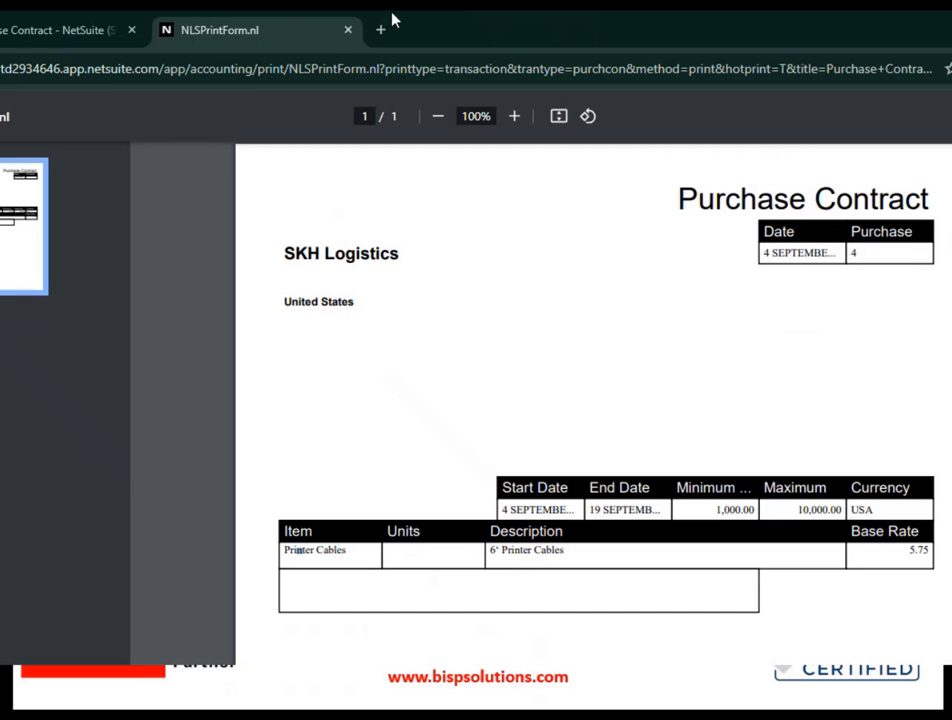
left_click(45, 31)
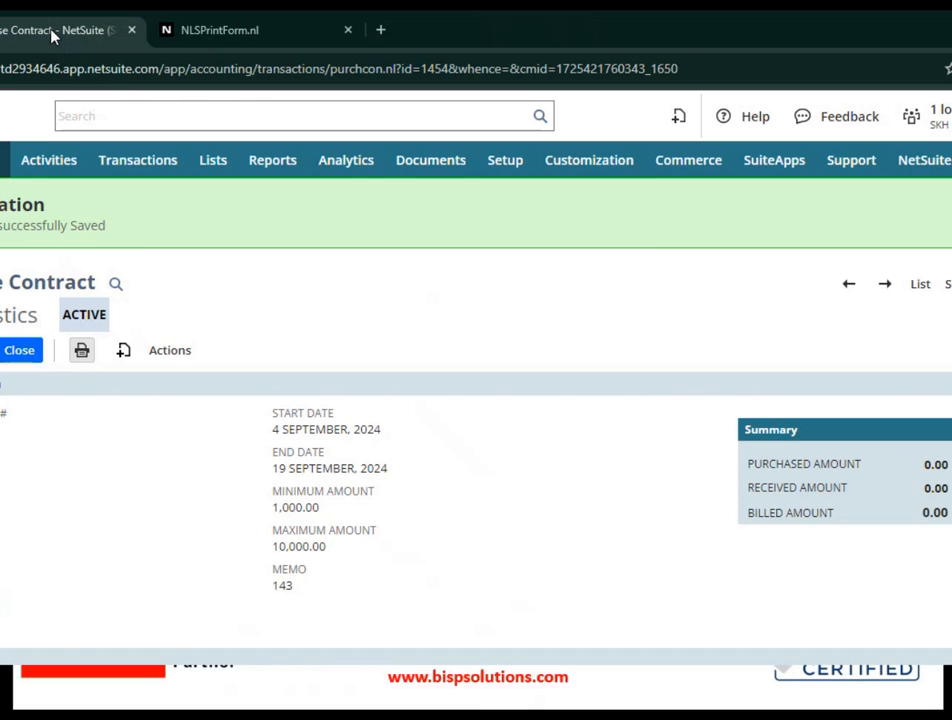
key("alt+Tab")
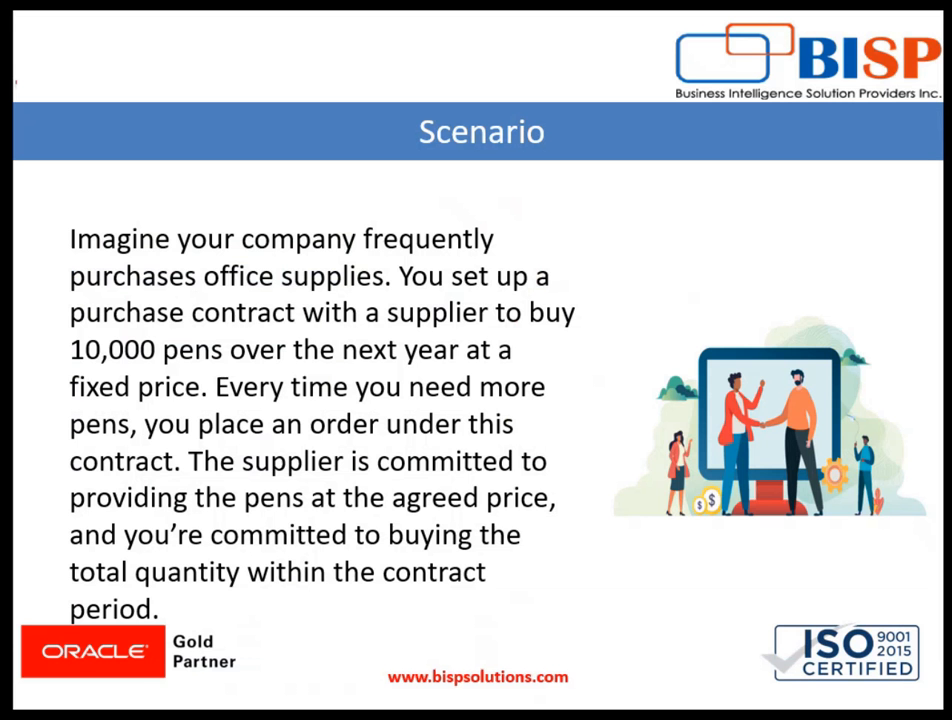
key("Left")
key("Left")
key("Left")
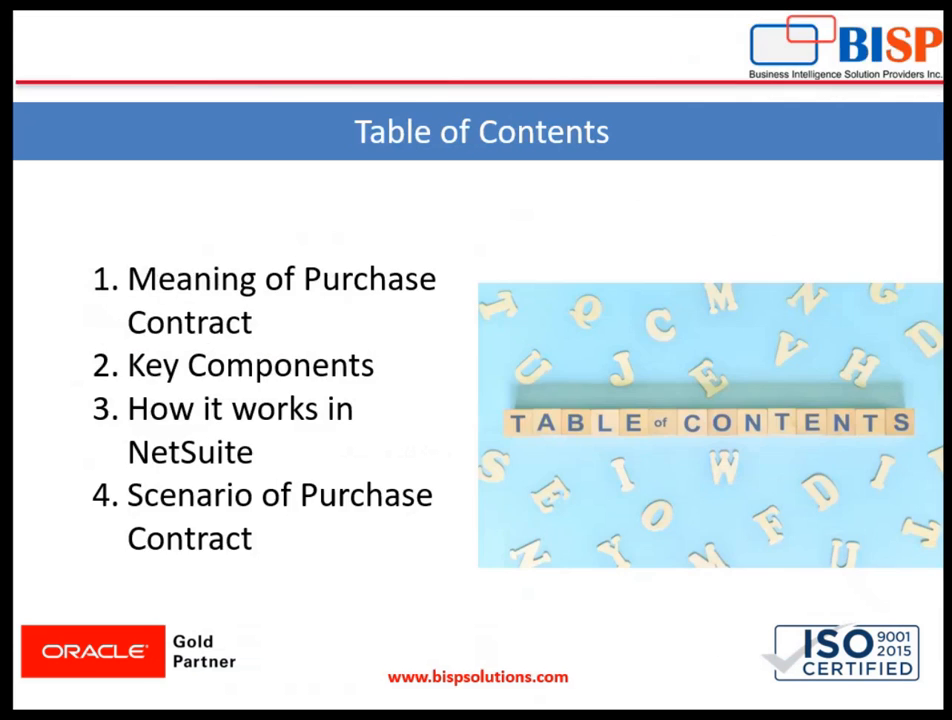